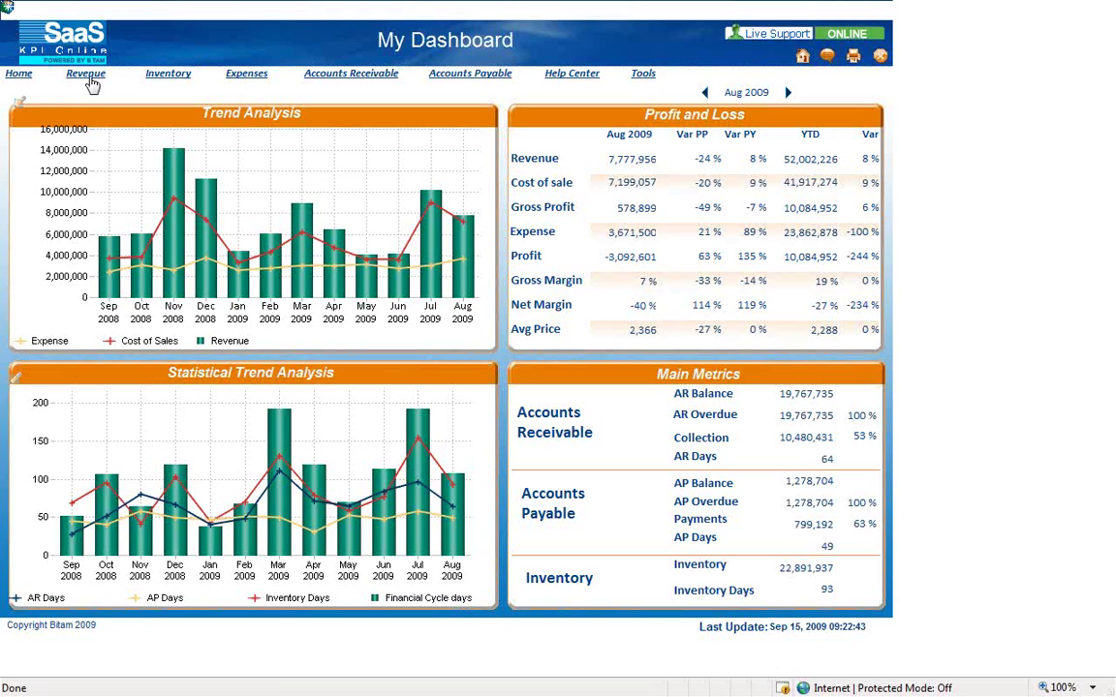
Step: Open the Top 15 Customers report from the revenue dashboard and filter it to the COMPUTER ITEMS product category
click(90, 82)
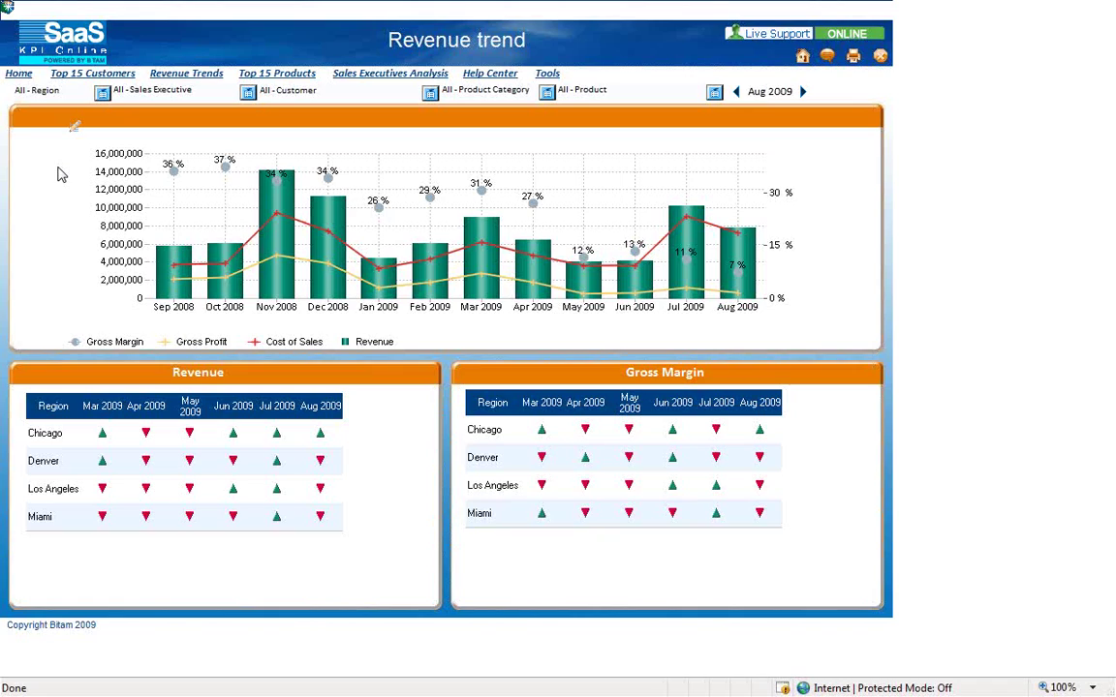
click(74, 78)
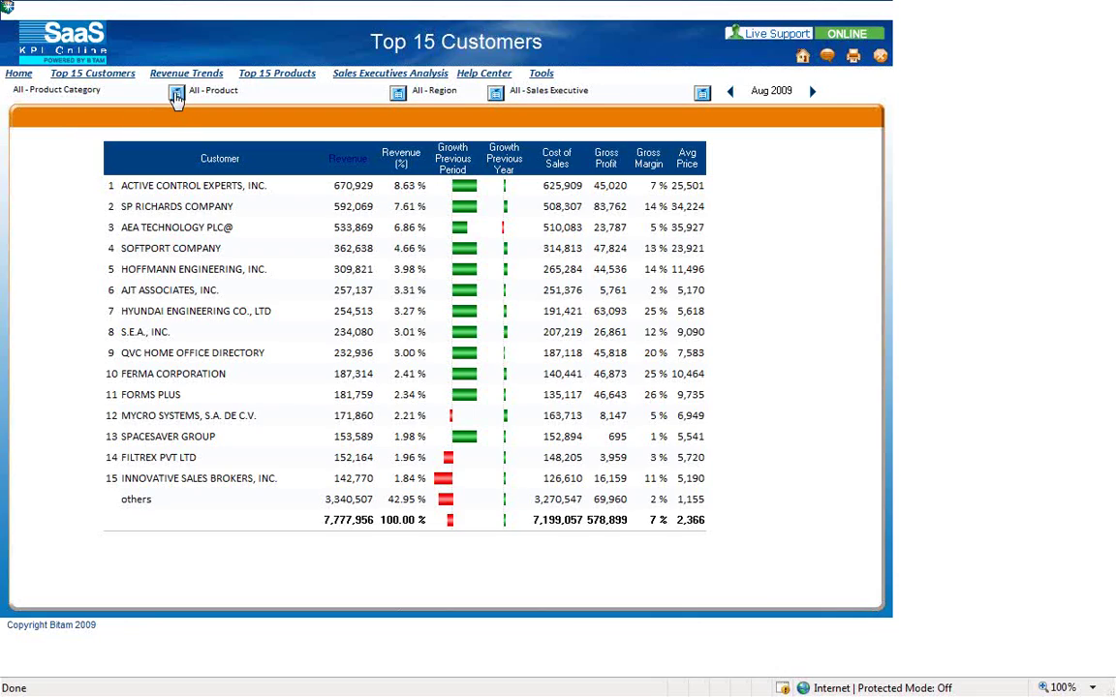
click(176, 93)
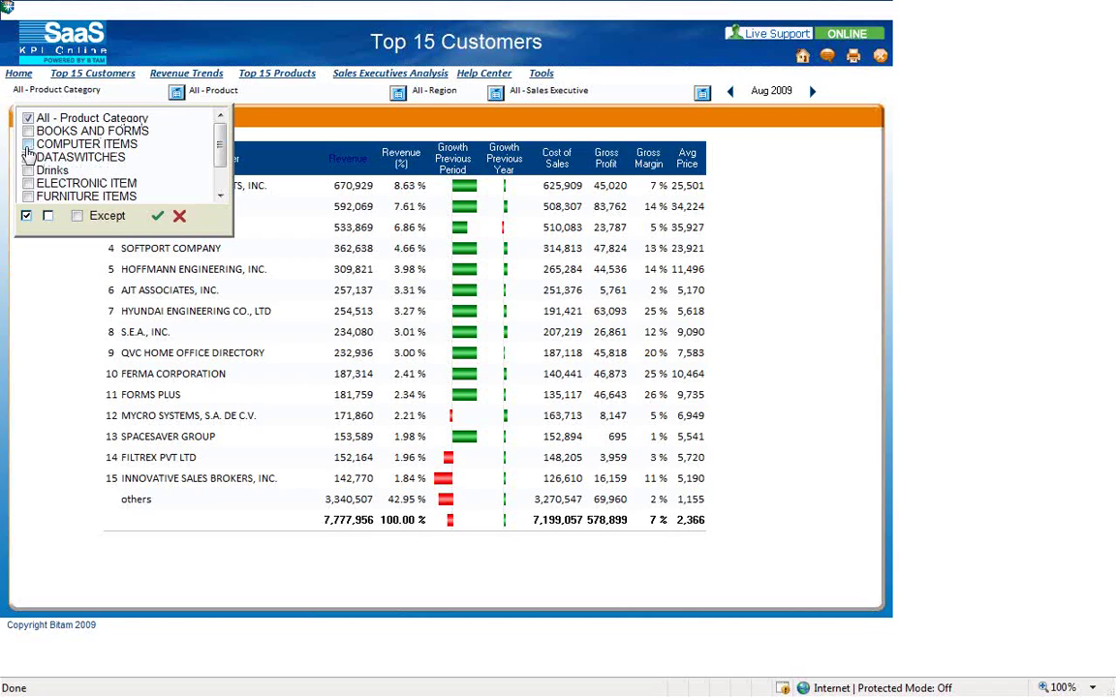
click(28, 143)
click(159, 218)
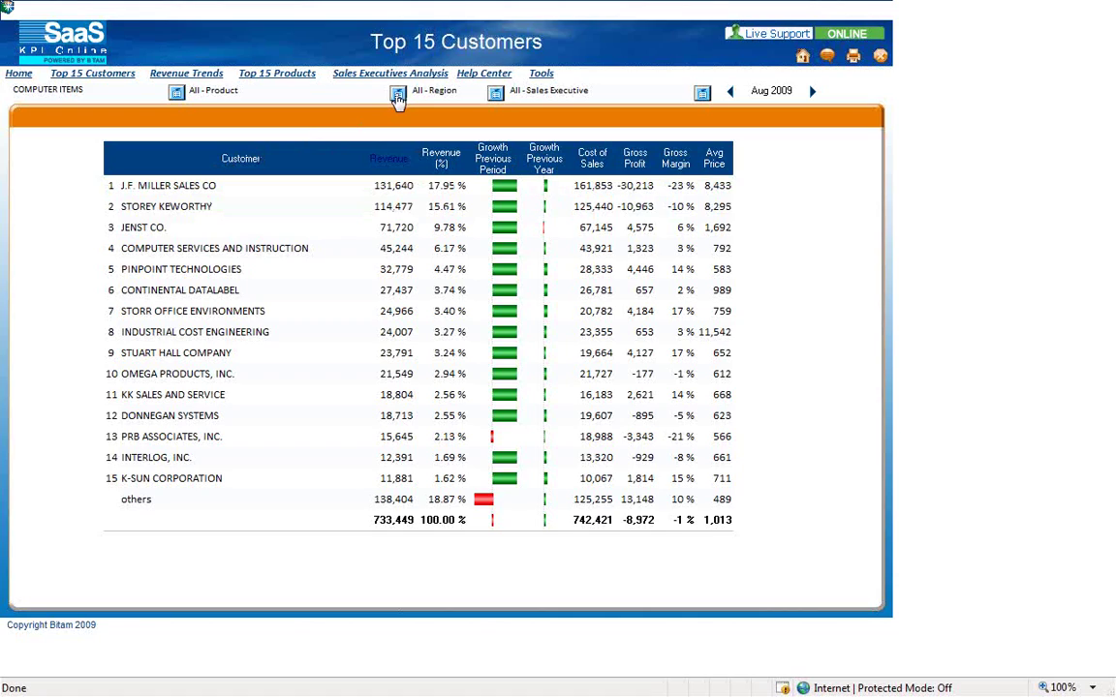
Step: Narrow the Top 15 Customers report to the ERGONOMIC KEYBOARD product
click(397, 97)
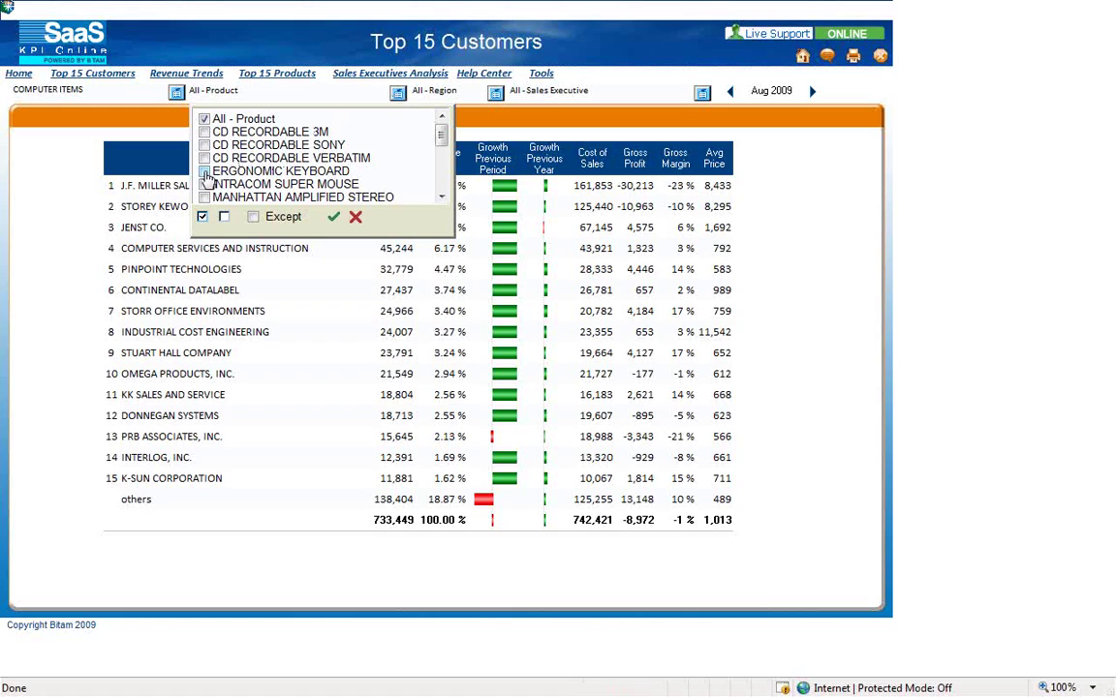
click(204, 171)
click(334, 219)
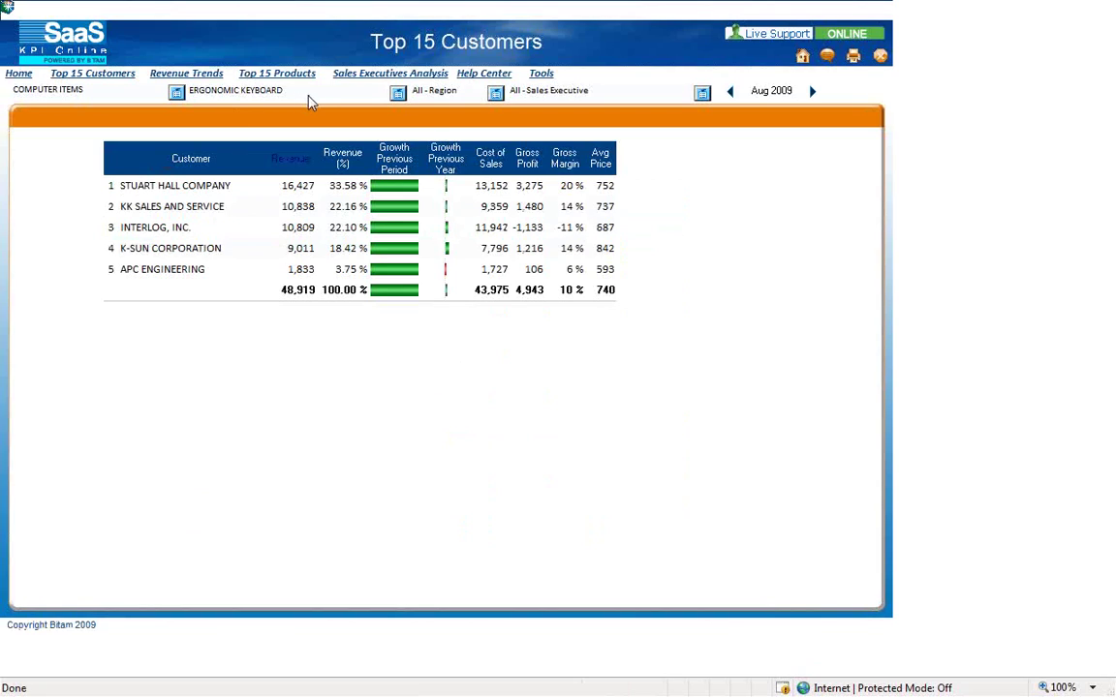
Step: Reset the product filter of the Top 15 Customers report to All - Product
click(398, 95)
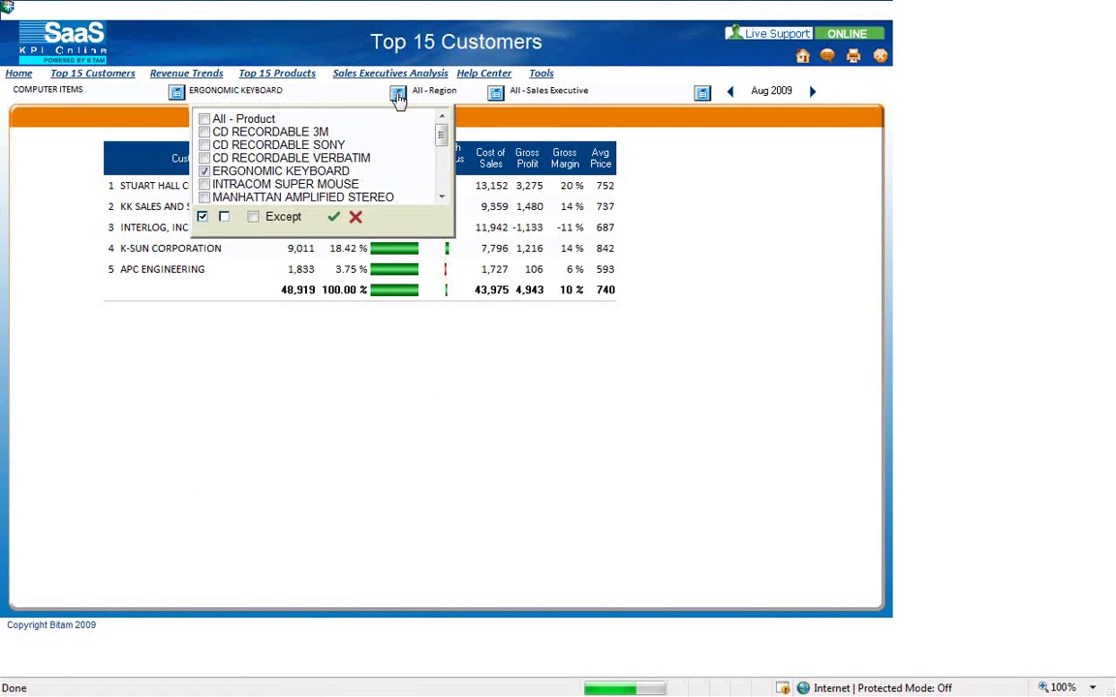
click(204, 119)
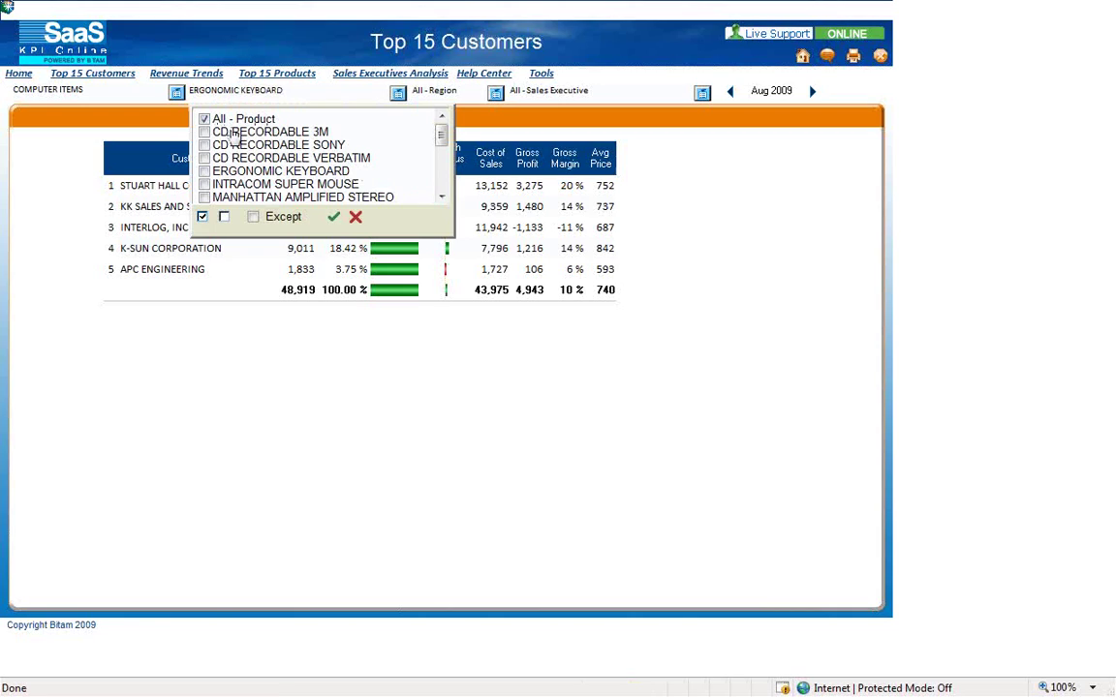
click(335, 219)
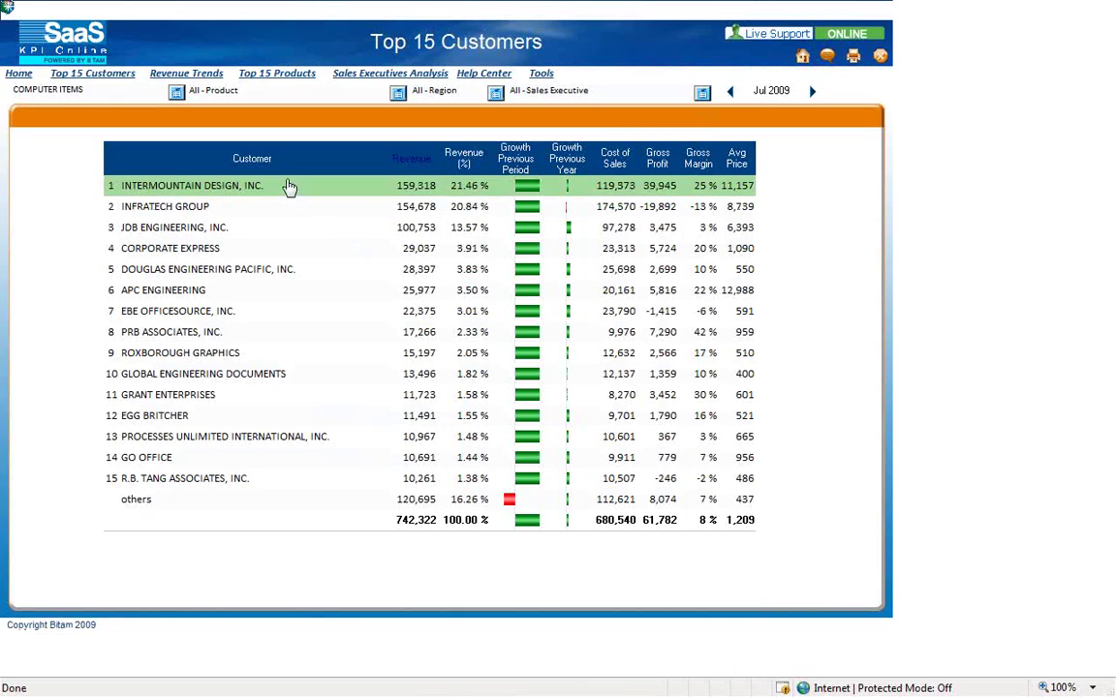
Step: Open the Expenses by Type dashboard from the home dashboard and filter its table and chart by Payroll
click(9, 82)
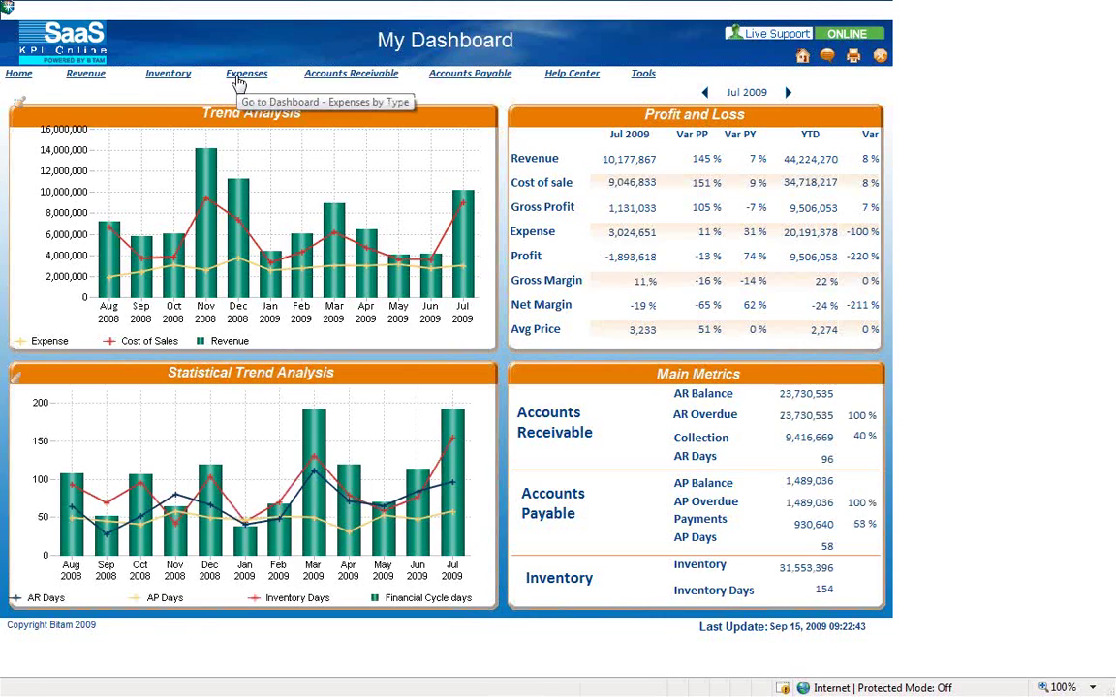
click(235, 78)
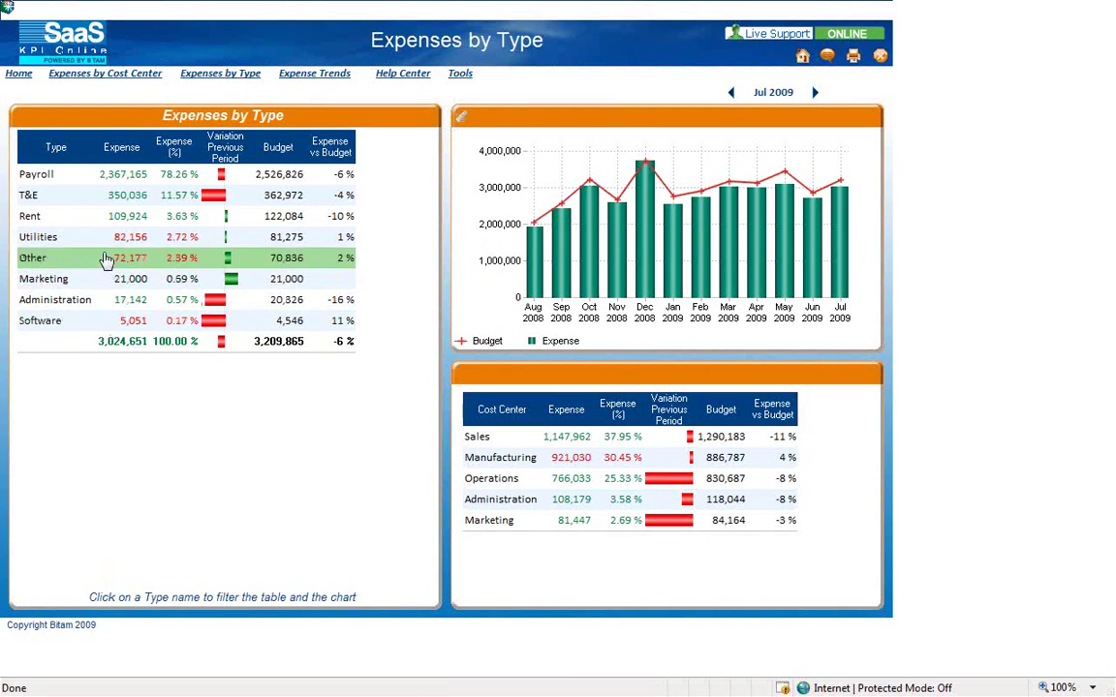
click(36, 178)
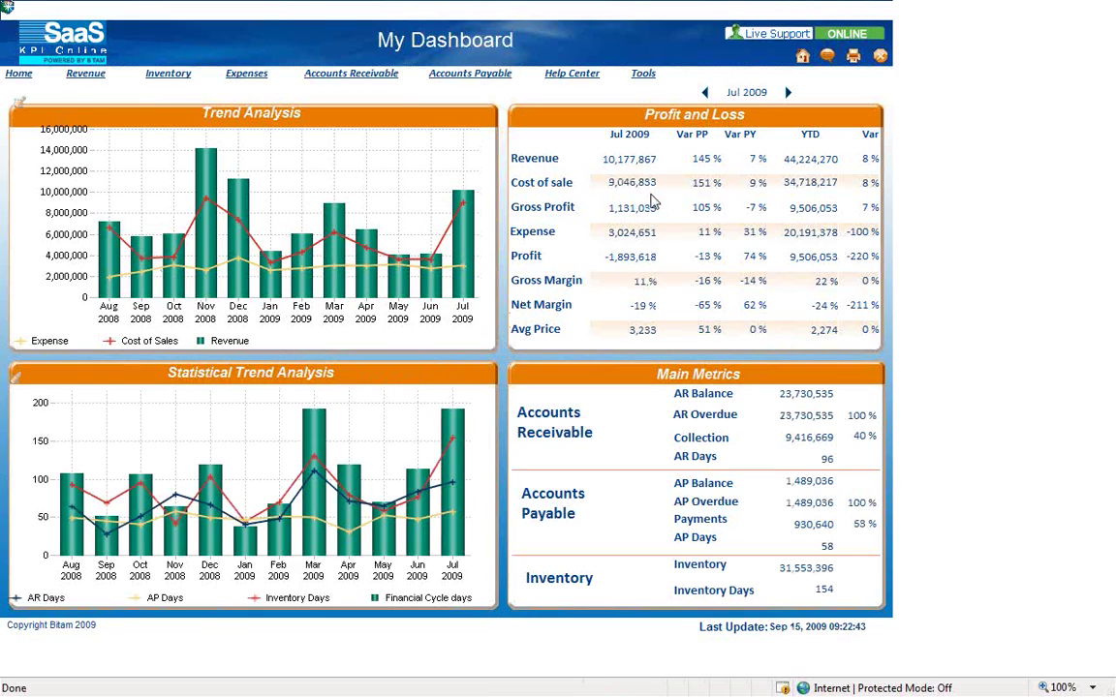
Step: Break down the Jul 2009 revenue figure in Profit and Loss by the Region dimension and enlarge the analysis window
click(627, 166)
mouse_move(659, 170)
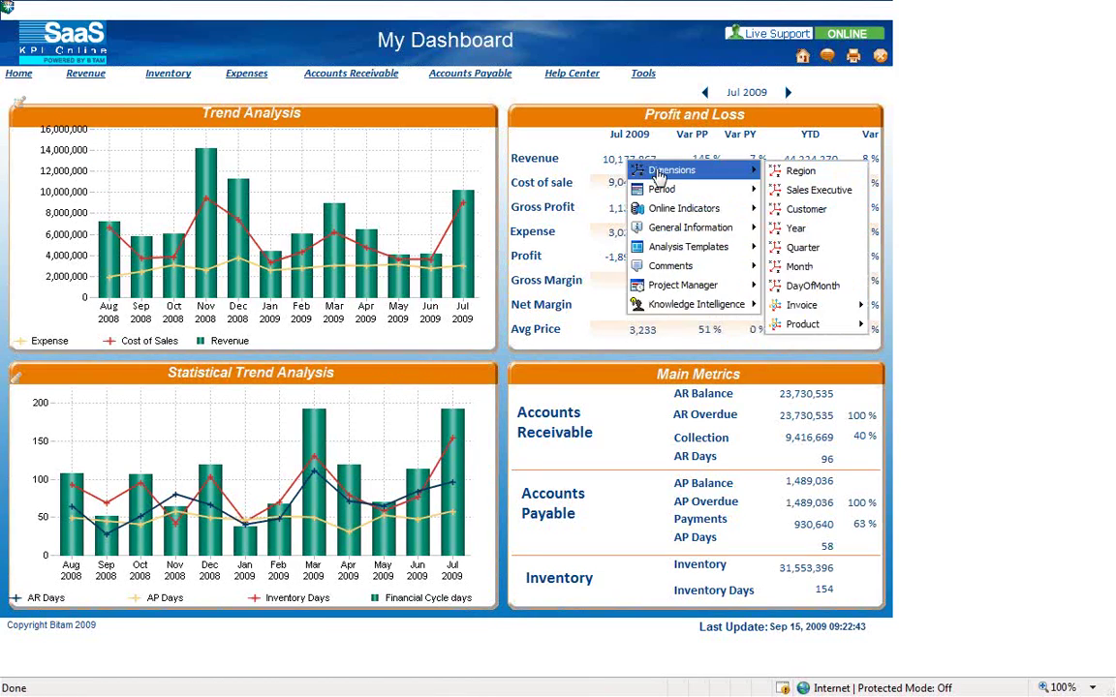
click(786, 172)
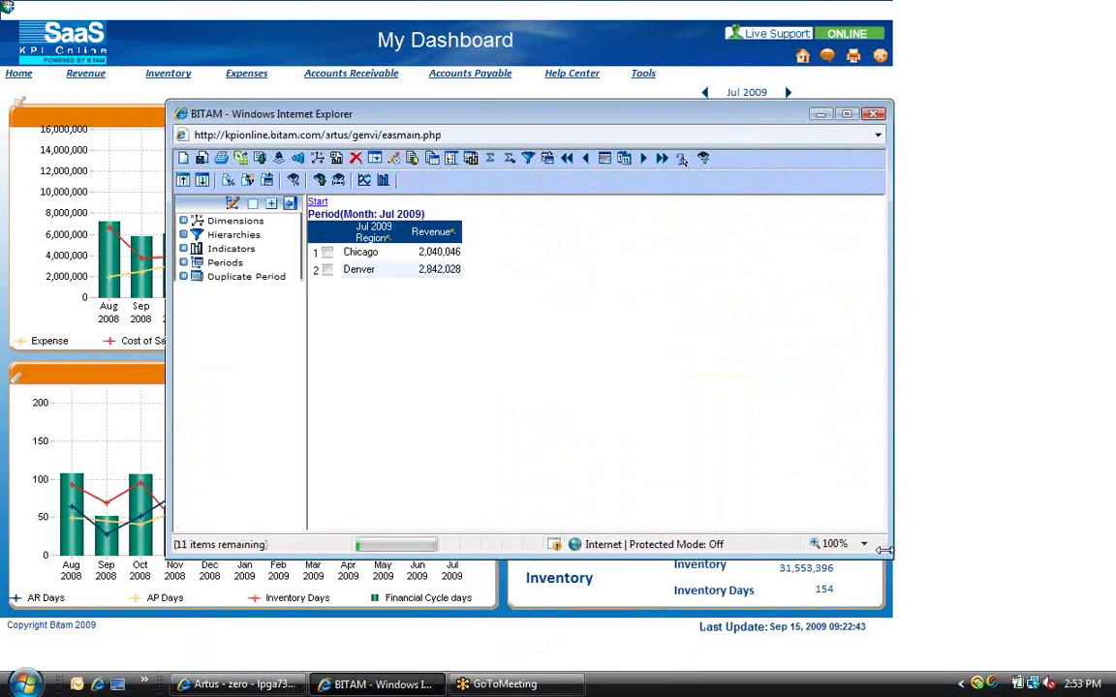
drag(881, 547, 1031, 608)
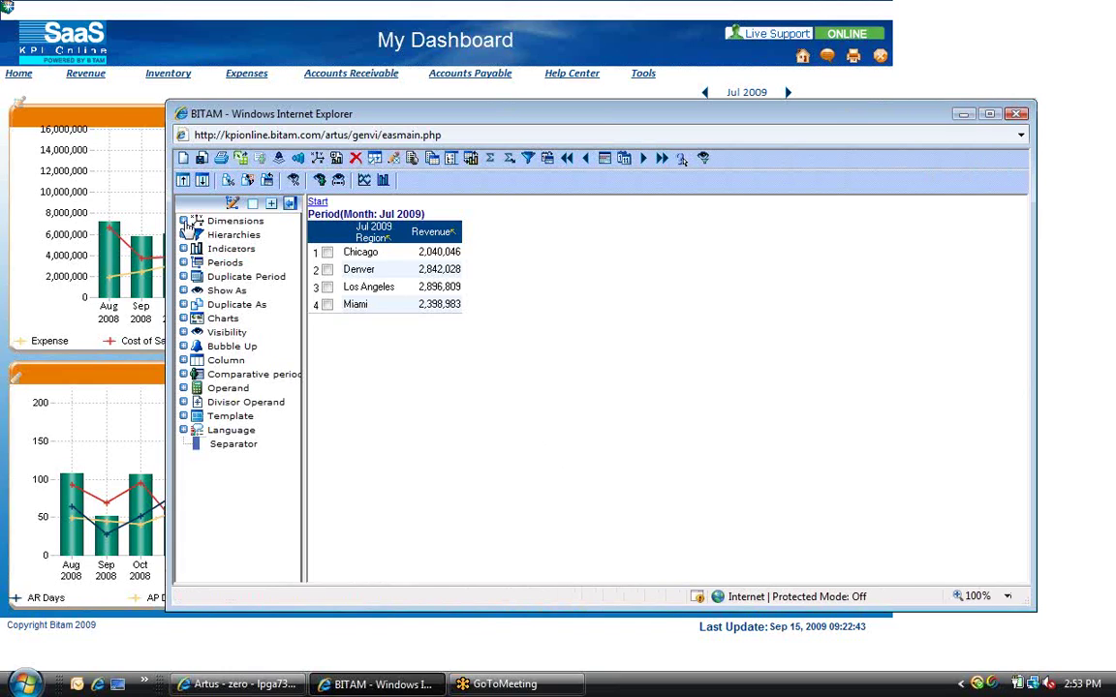
Step: Widen the element tree and add the Sales Executive dimension across the Revenue column of the regional table
click(184, 222)
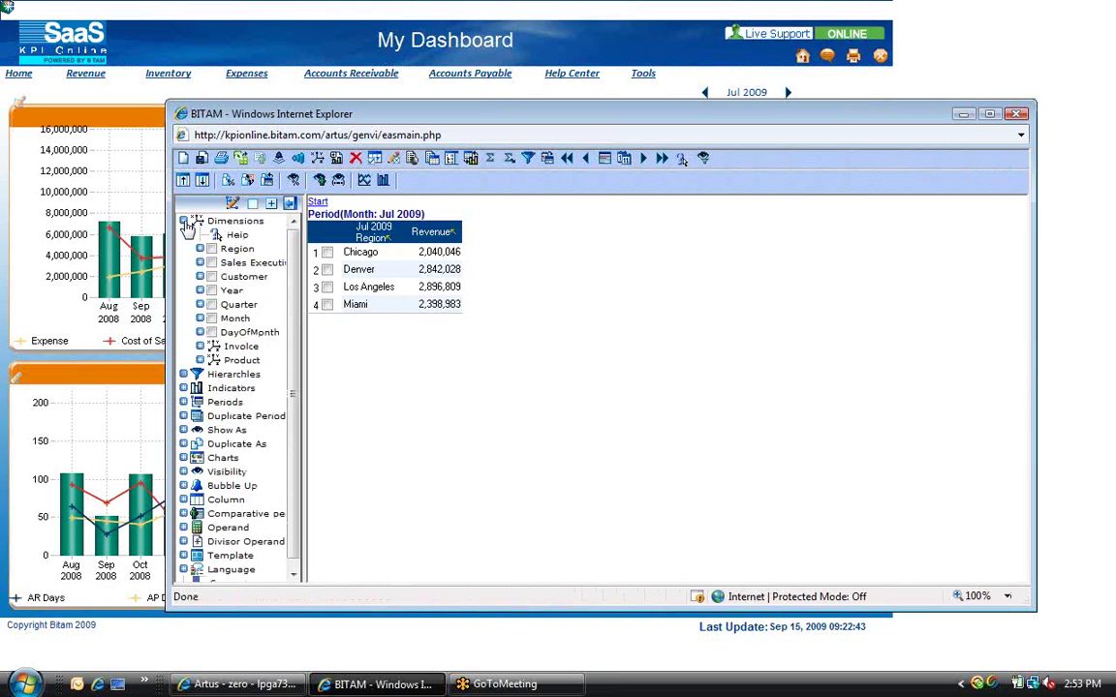
click(235, 265)
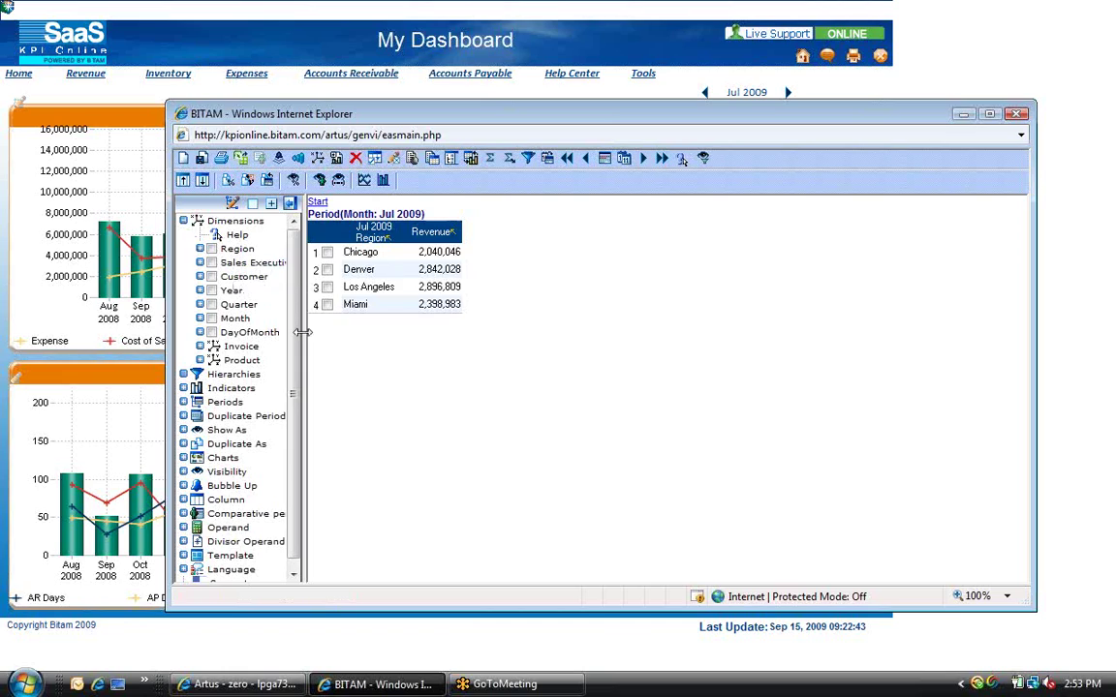
drag(303, 332, 354, 332)
drag(257, 262, 489, 233)
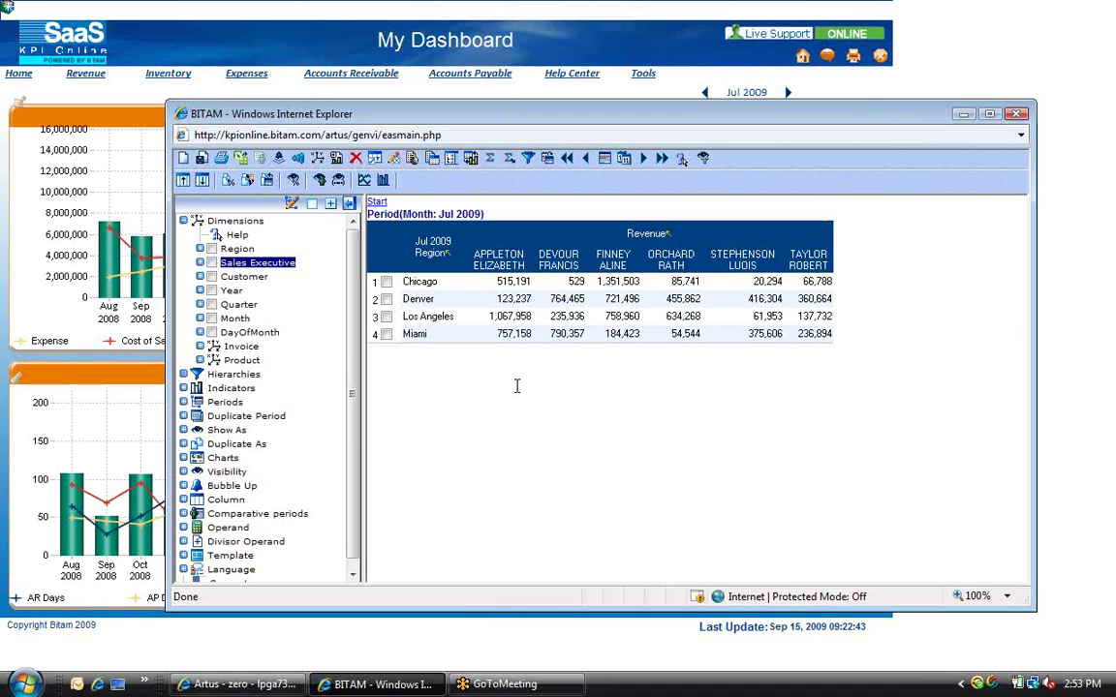
Step: Filter the regional revenue table by the COMPUTER ITEMS product category and collapse the dimensions
click(201, 363)
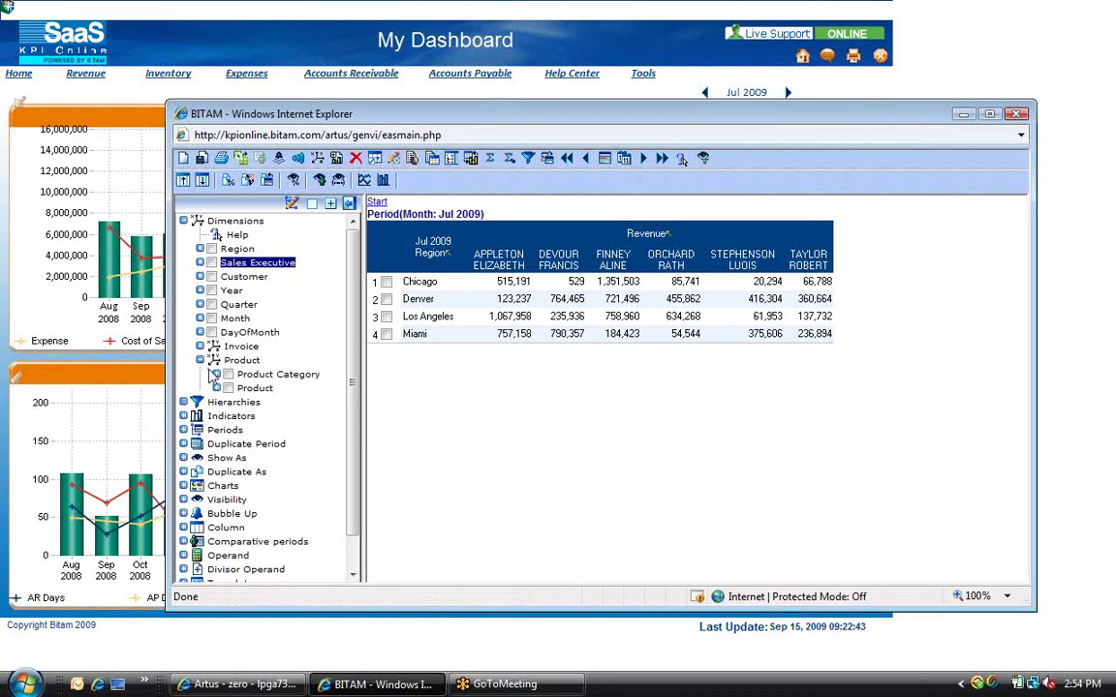
click(216, 375)
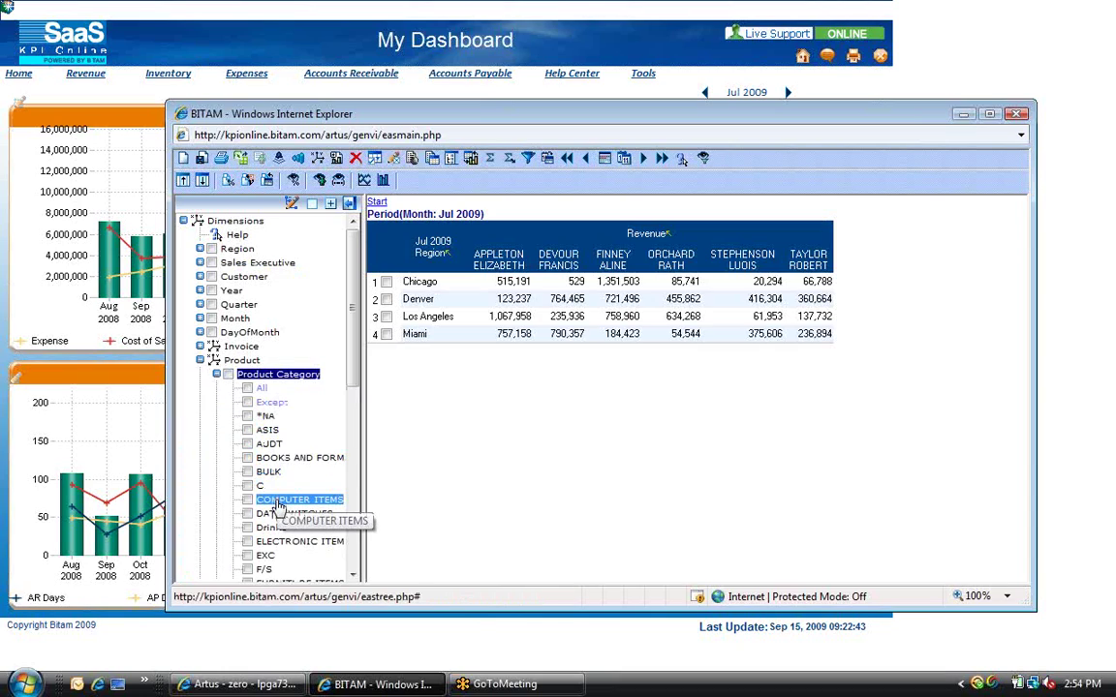
drag(278, 503, 518, 305)
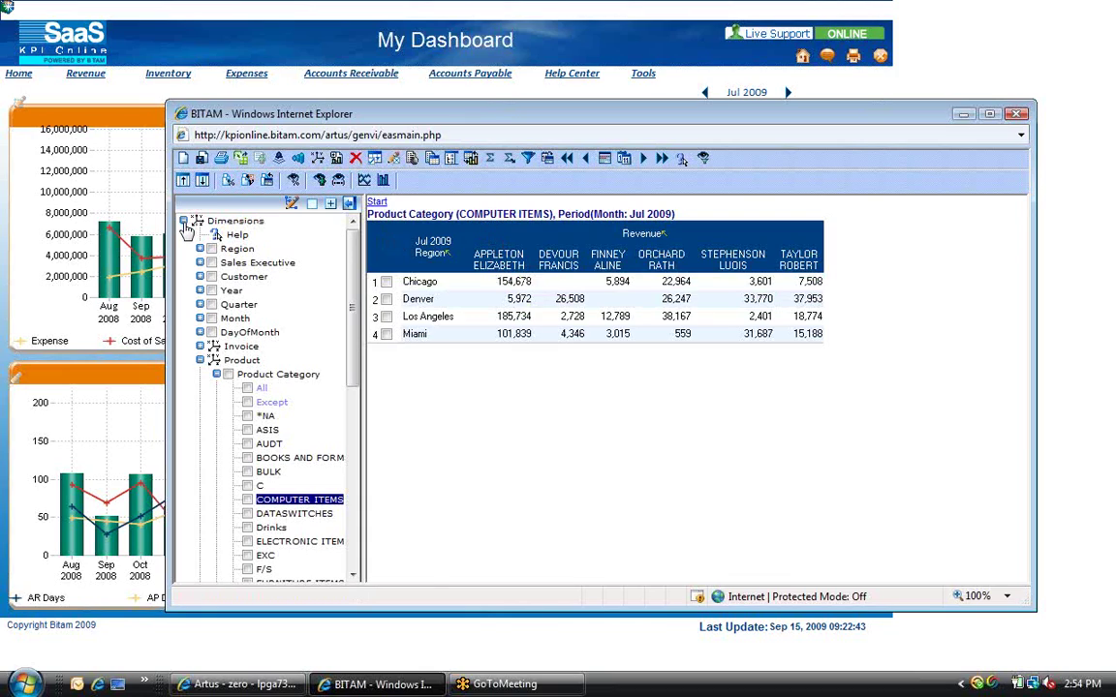
click(183, 221)
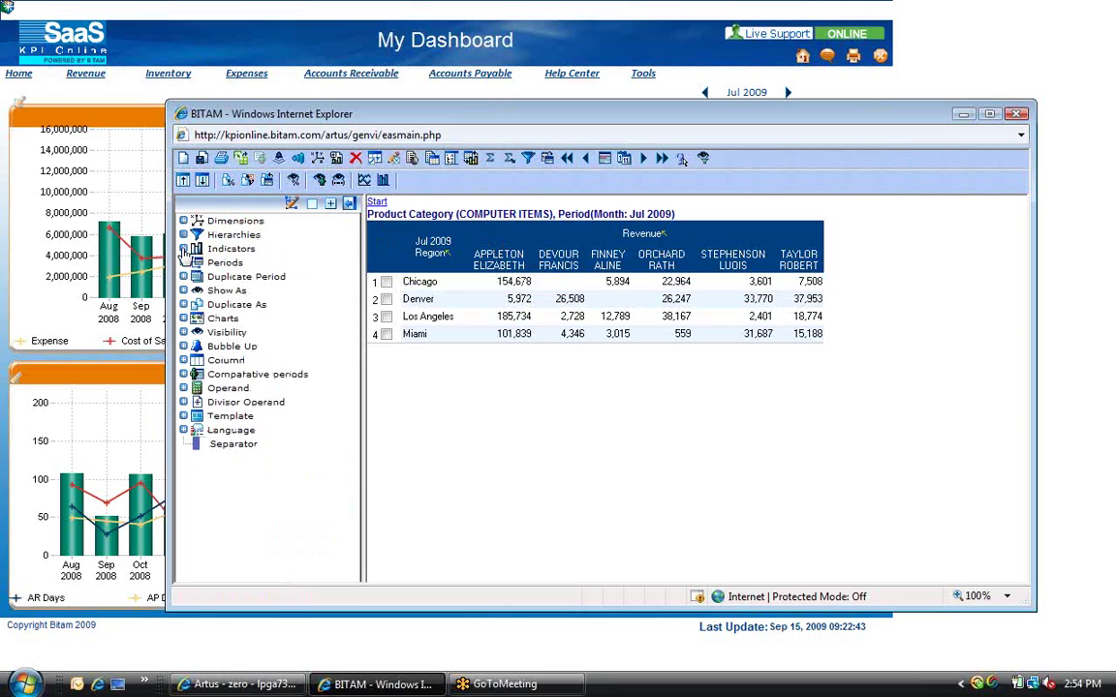
Step: Add the Gross Margin indicator from the Revenue group to the table and collapse the indicators
click(183, 248)
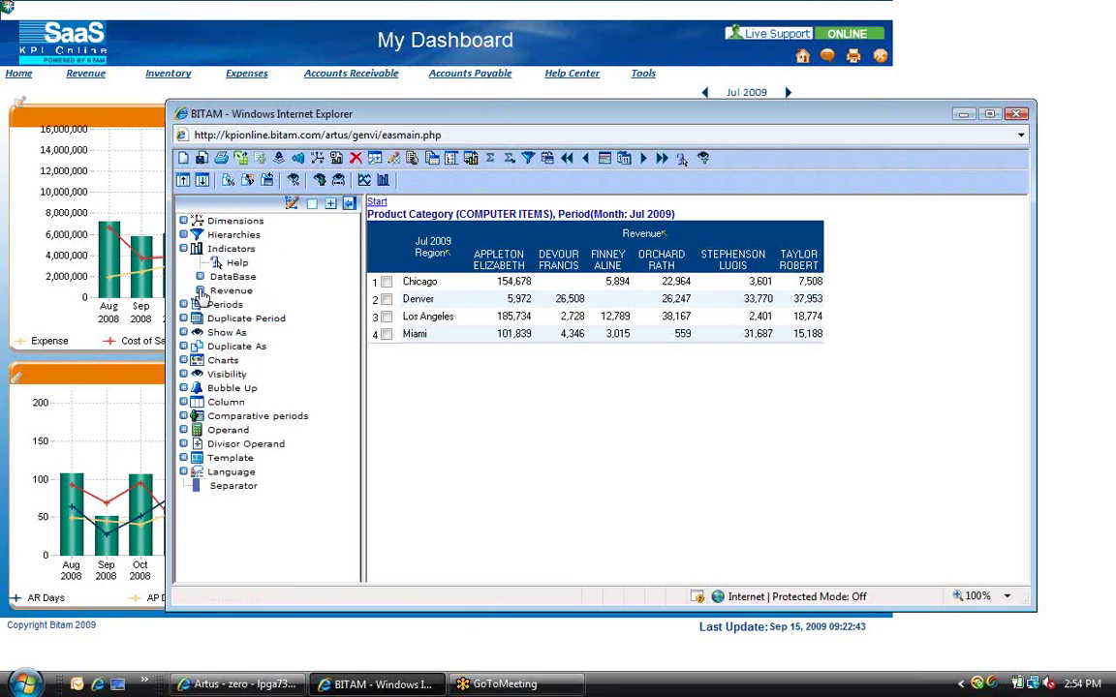
click(200, 291)
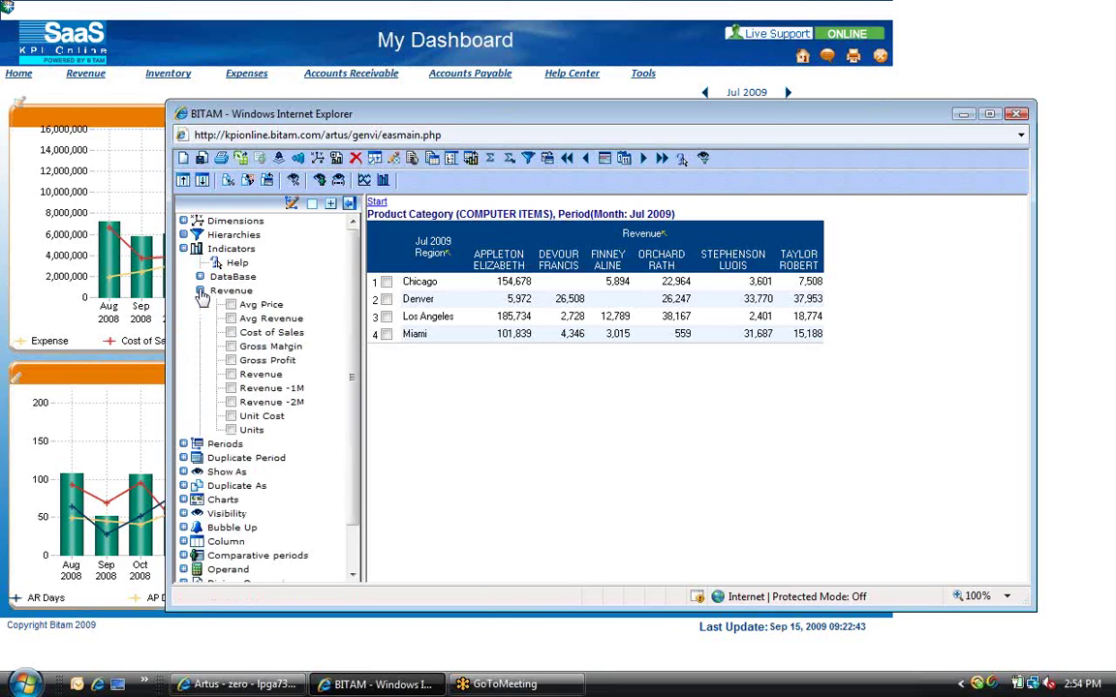
click(254, 348)
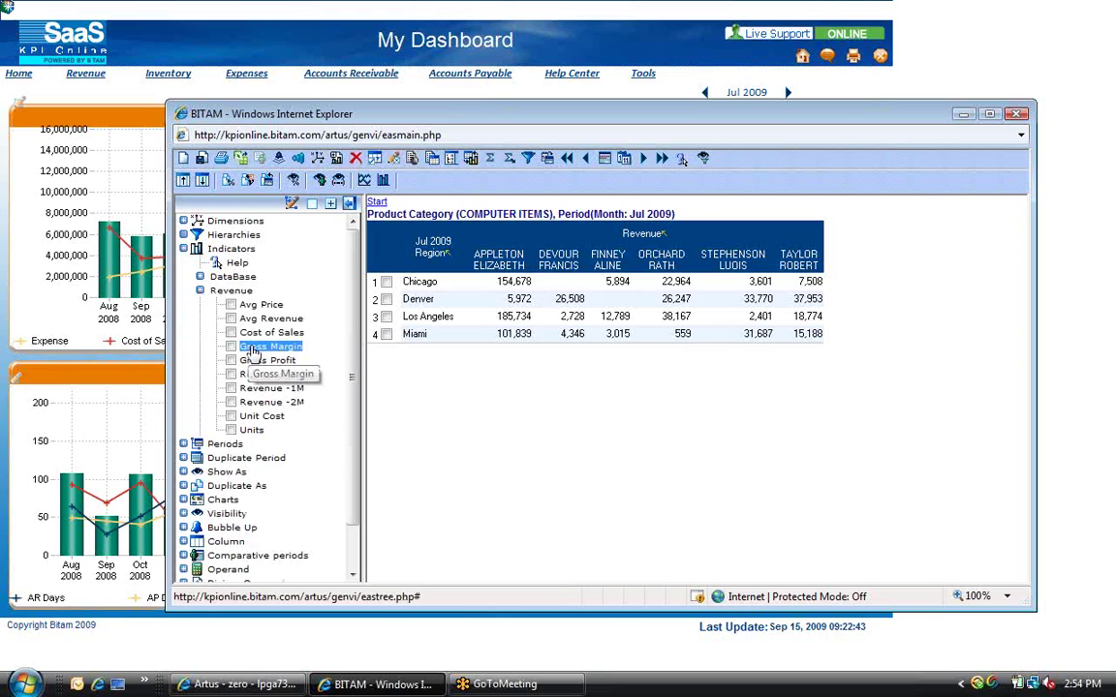
click(254, 348)
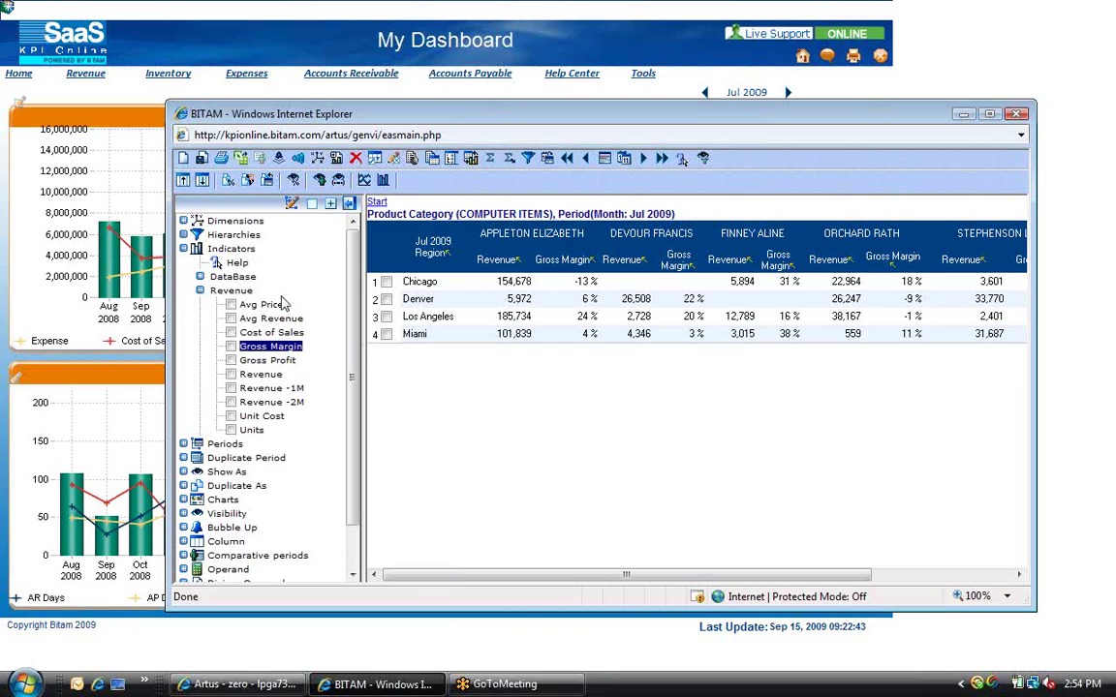
click(184, 250)
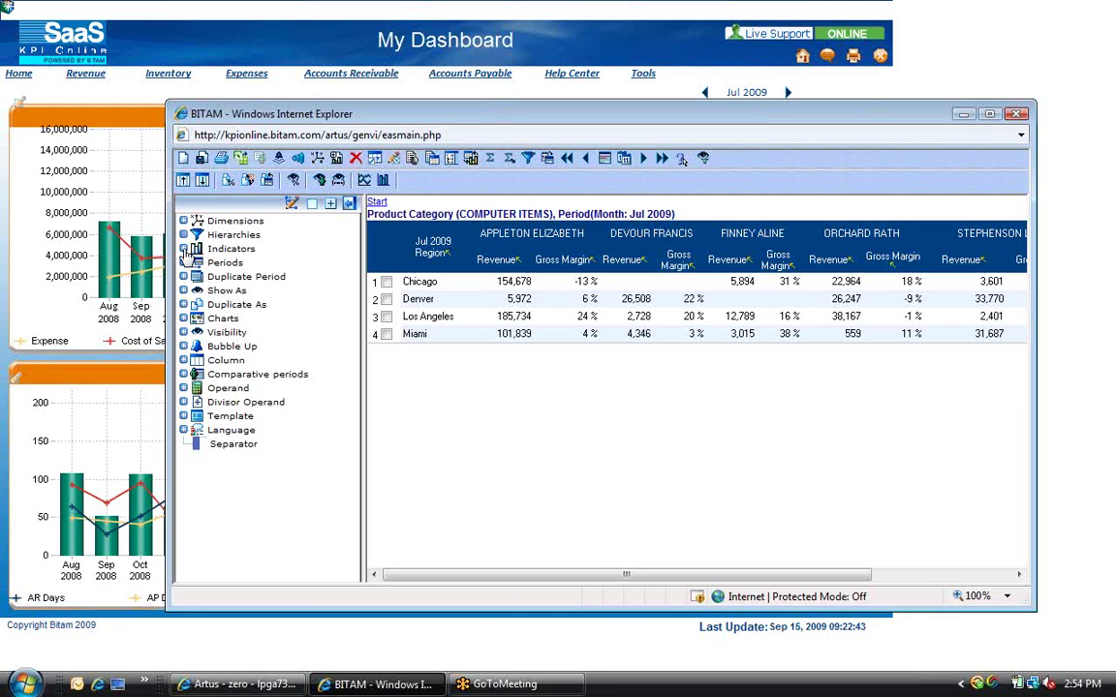
Step: Duplicate the Revenue column as a bar variation against the previous period
click(184, 305)
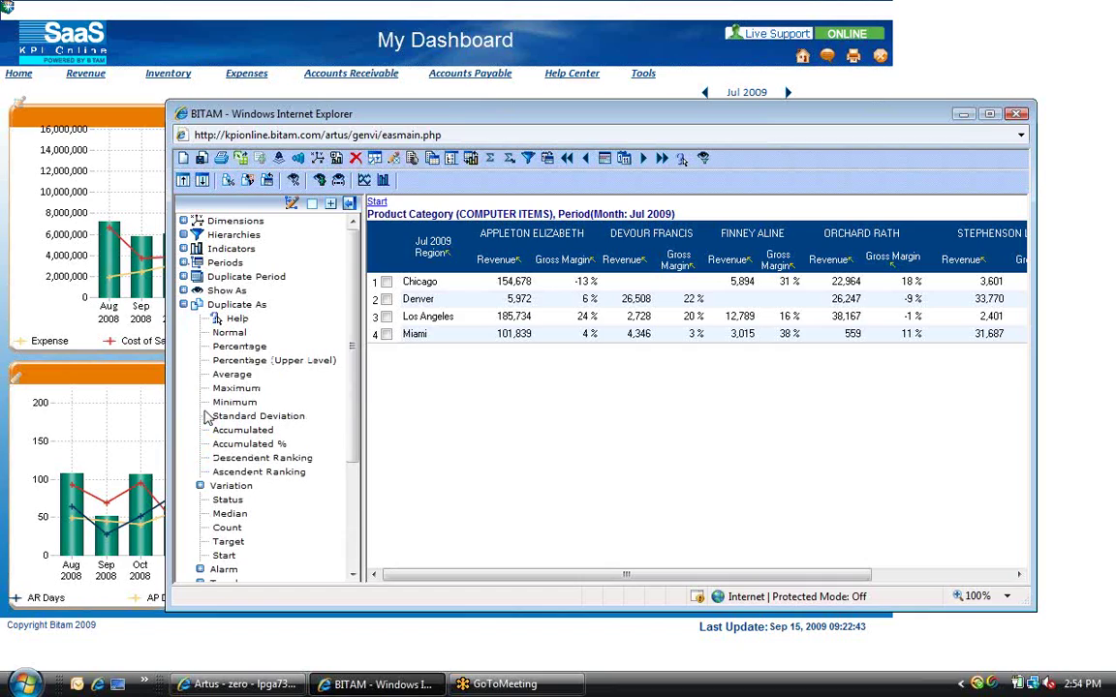
click(199, 487)
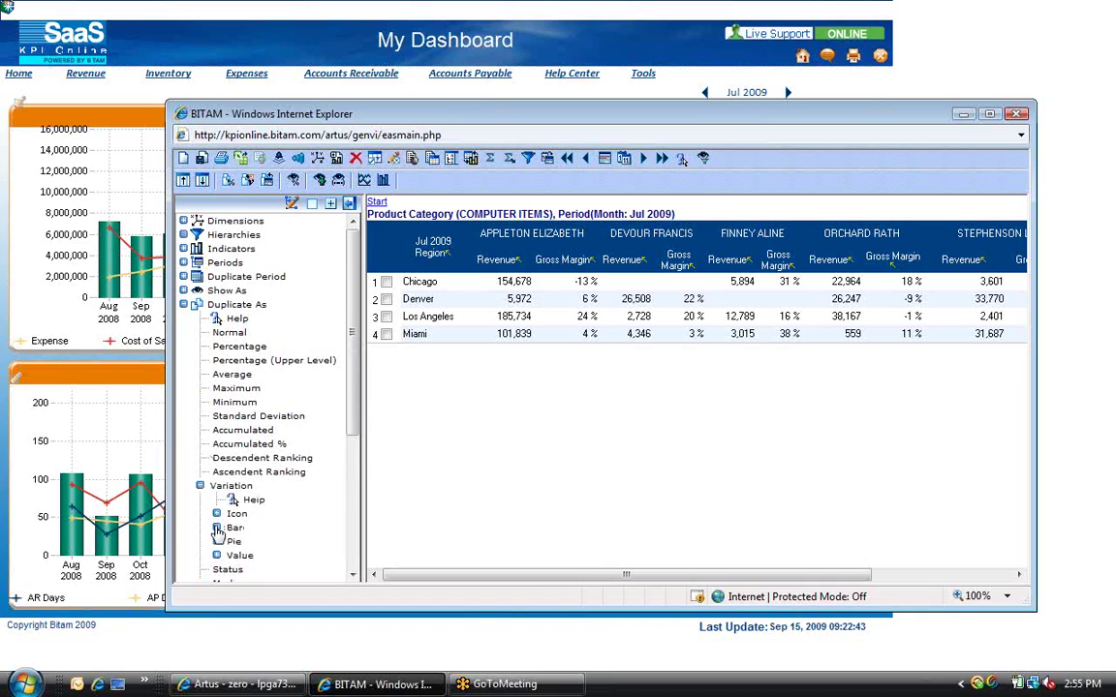
click(217, 528)
click(261, 543)
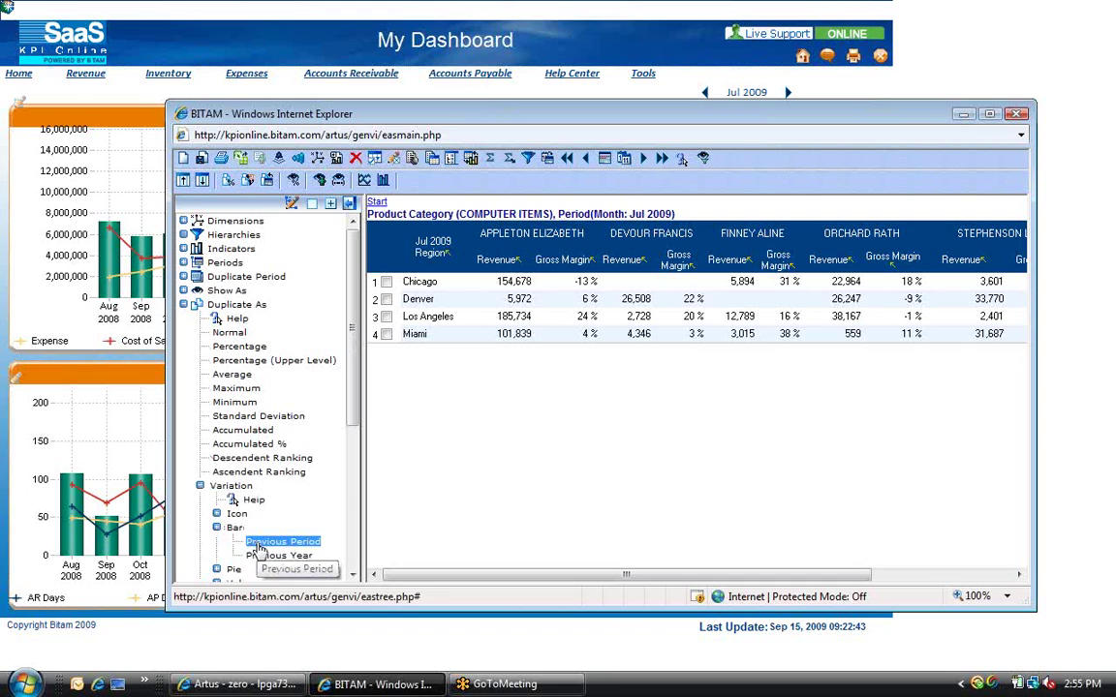
drag(258, 549, 494, 264)
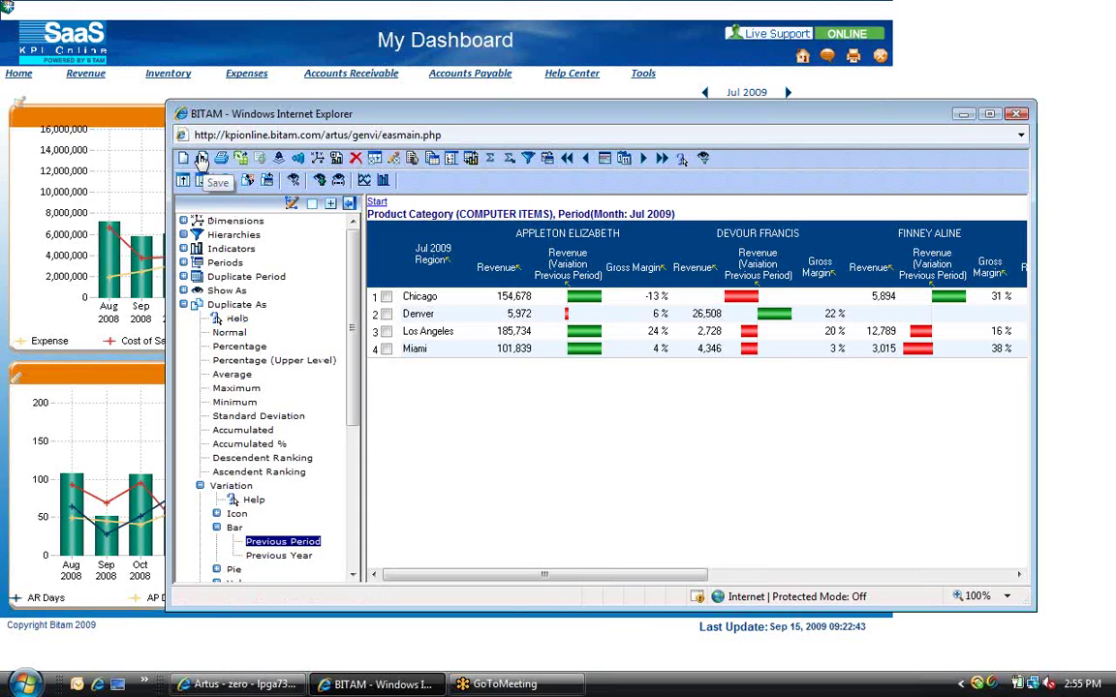
Step: Save the customised table as a favorite named Analysis
click(201, 160)
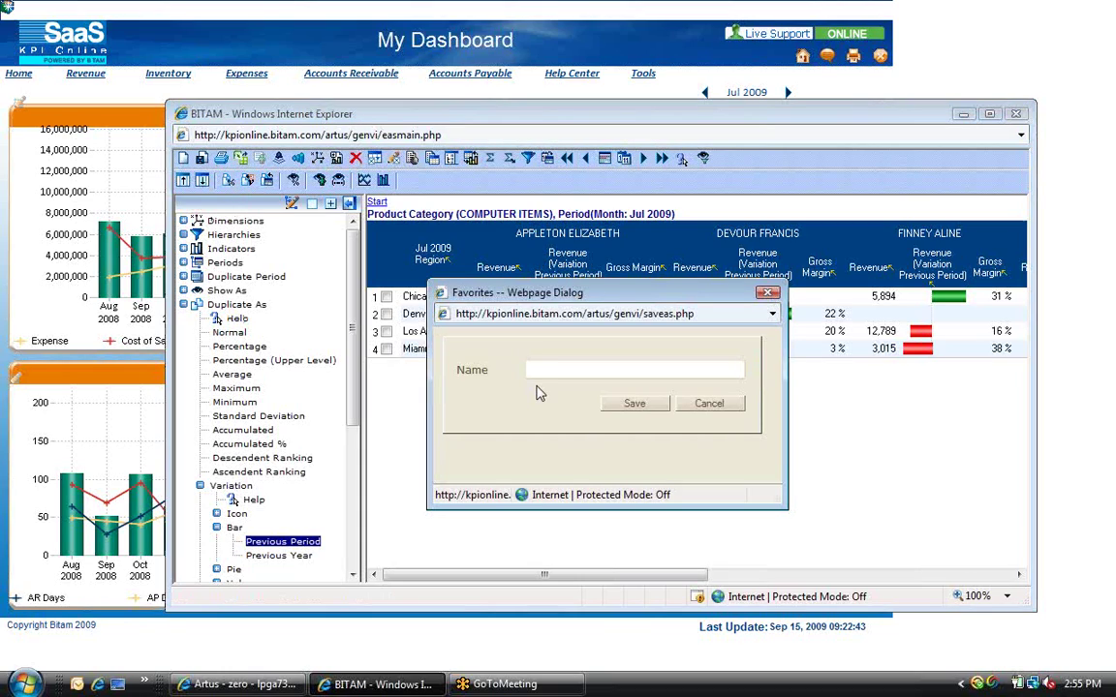
text(Analysis)
click(634, 404)
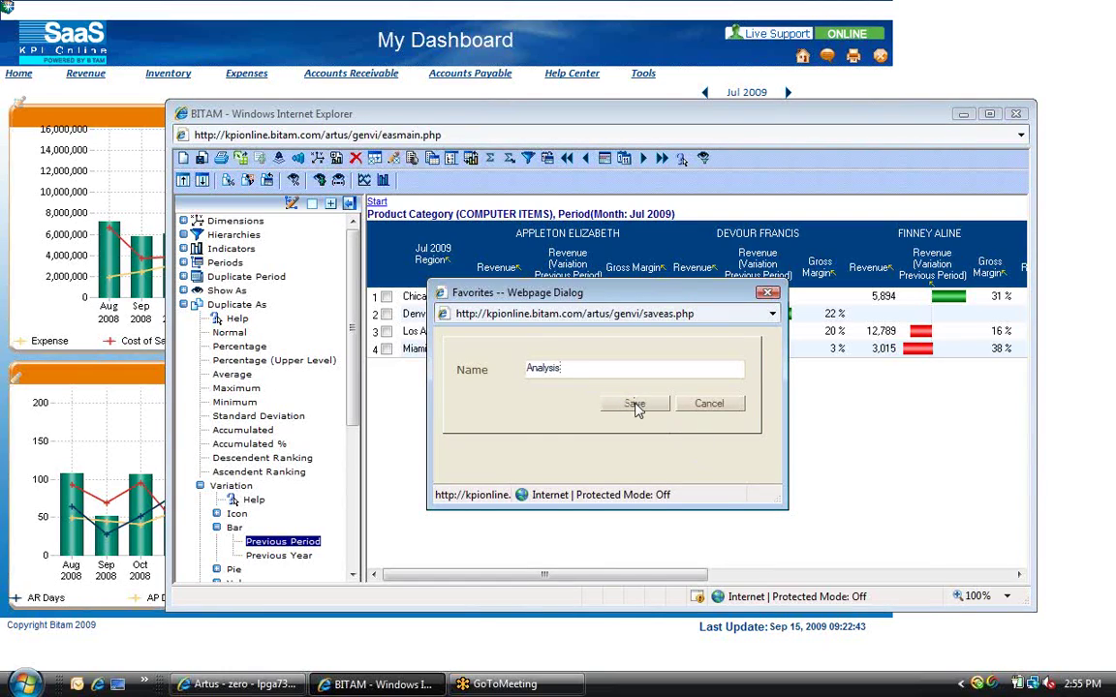